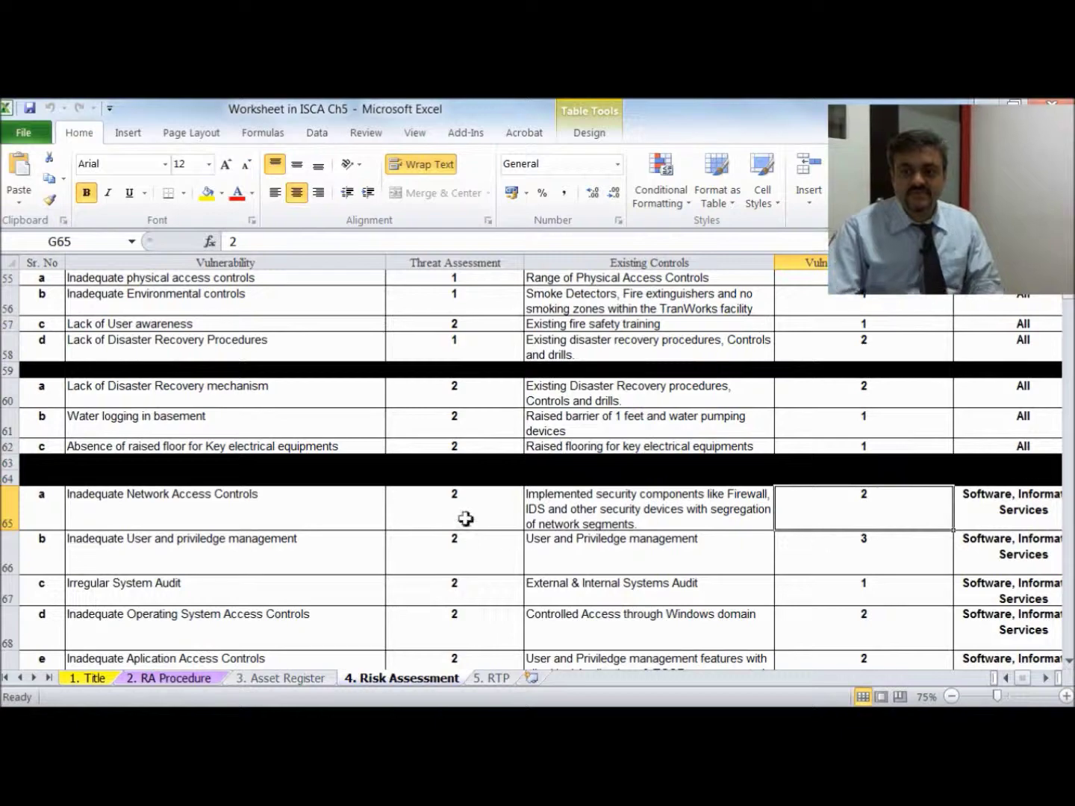
Examine the risk scores for Inadequate Network Access Controls in row 65, from Column2 onward
{"action": "key", "text": "Right"}
{"action": "key", "text": "Right"}
{"action": "key", "text": "Right"}
{"action": "key", "text": "Right"}
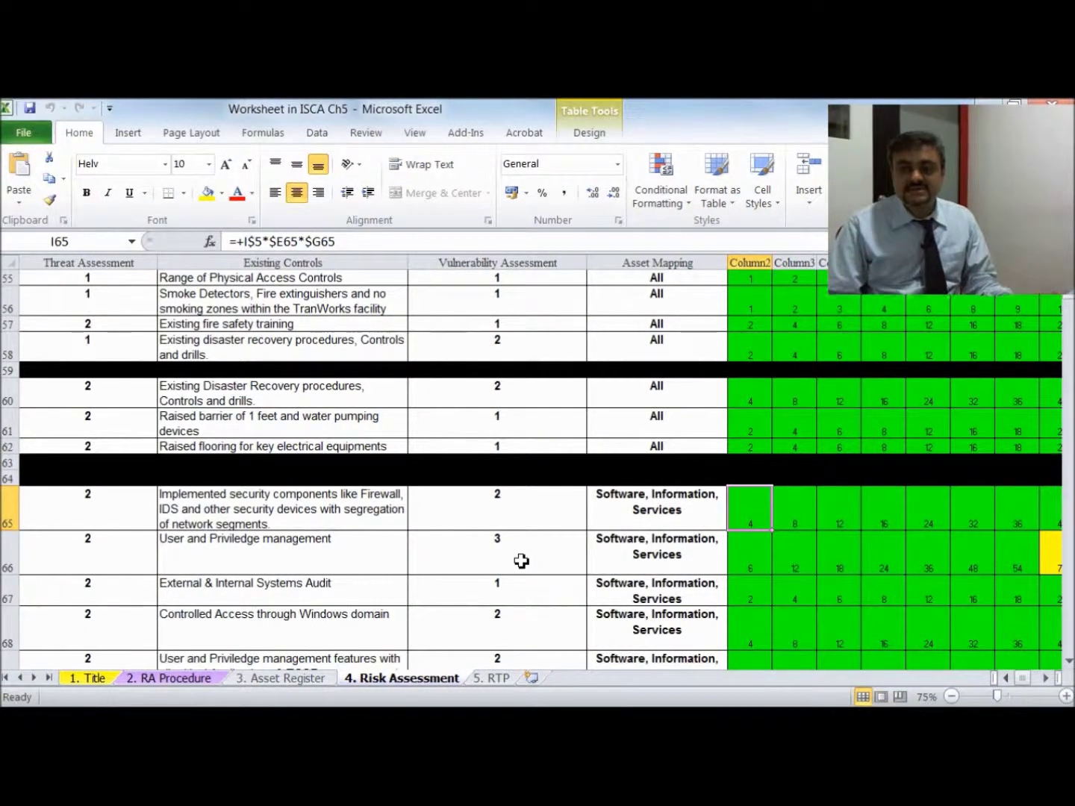
{"action": "key", "text": "Right"}
{"action": "key", "text": "Right"}
{"action": "key", "text": "Right"}
{"action": "key", "text": "Right"}
{"action": "key", "text": "Right"}
{"action": "key", "text": "Left"}
{"action": "key", "text": "Left"}
{"action": "key", "text": "Left"}
{"action": "key", "text": "Left"}
{"action": "key", "text": "Left"}
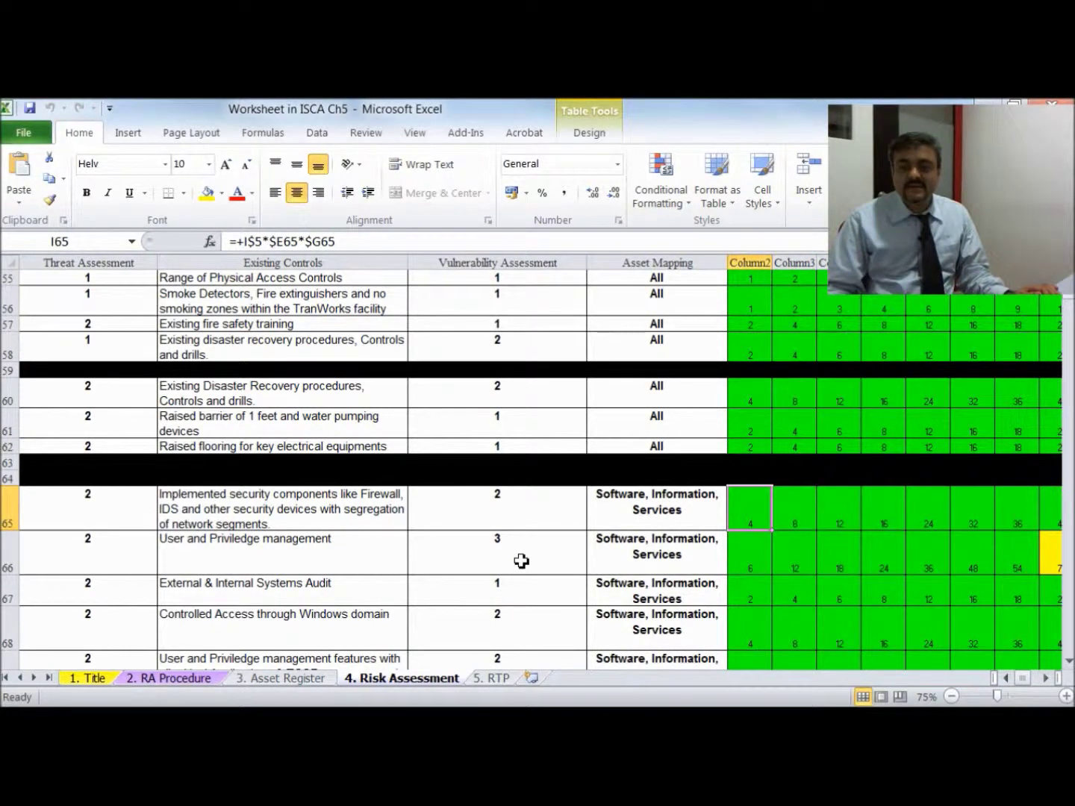
Go back to the asset values in row 5 of the risk table and inspect them from Column2 to Column4
{"action": "key", "text": "Up"}
{"action": "key", "text": "Up"}
{"action": "key", "text": "Up"}
{"action": "key", "text": "Up"}
{"action": "key", "text": "Up"}
{"action": "key", "text": "Up"}
{"action": "key", "text": "Up"}
{"action": "key", "text": "Up"}
{"action": "key", "text": "Up"}
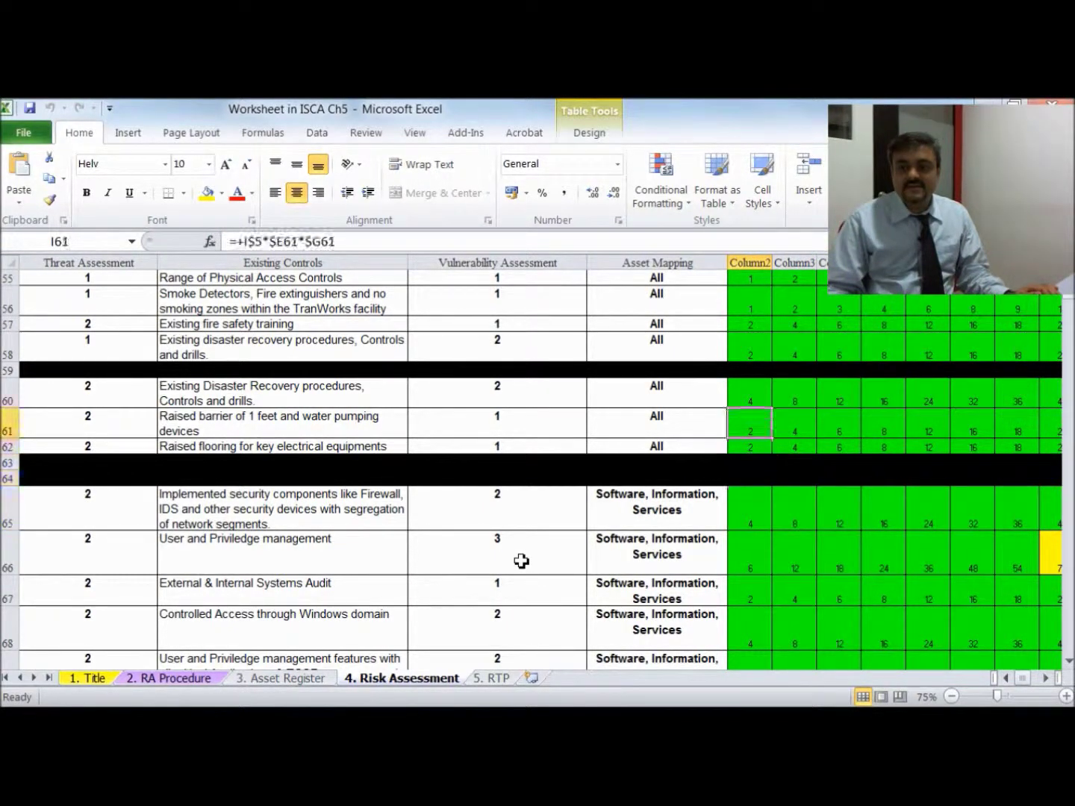
{"action": "key", "text": "Up"}
{"action": "key", "text": "Up"}
{"action": "key", "text": "Up"}
{"action": "key", "text": "Up"}
{"action": "key", "text": "Up"}
{"action": "key", "text": "Up"}
{"action": "key", "text": "Up"}
{"action": "key", "text": "Up"}
{"action": "key", "text": "Up"}
{"action": "key", "text": "Up"}
{"action": "key", "text": "Up"}
{"action": "key", "text": "Up"}
{"action": "key", "text": "Up"}
{"action": "key", "text": "Up"}
{"action": "key", "text": "Up"}
{"action": "key", "text": "Up"}
{"action": "key", "text": "Up"}
{"action": "key", "text": "Up"}
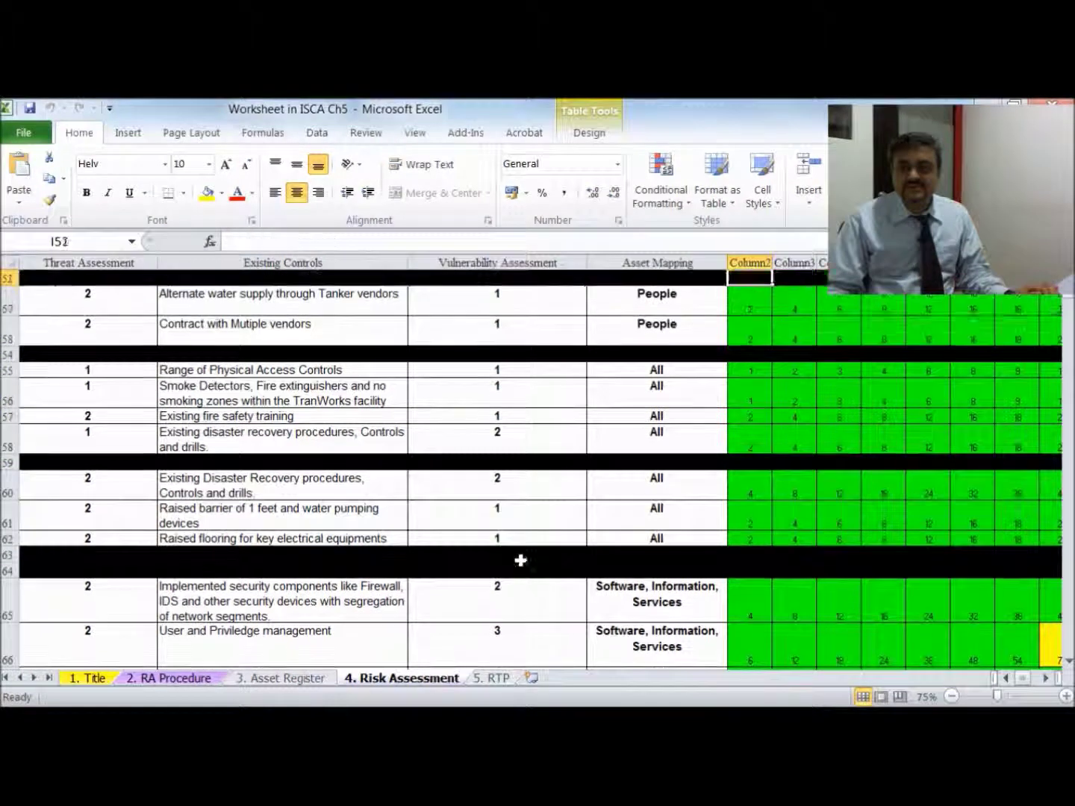
{"action": "key", "text": "Up"}
{"action": "key", "text": "Up"}
{"action": "key", "text": "Up"}
{"action": "key", "text": "Up"}
{"action": "key", "text": "Up"}
{"action": "key", "text": "Up"}
{"action": "key", "text": "Up"}
{"action": "key", "text": "Up"}
{"action": "key", "text": "Up"}
{"action": "key", "text": "Up"}
{"action": "key", "text": "Up"}
{"action": "key", "text": "Up"}
{"action": "key", "text": "Up"}
{"action": "key", "text": "Up"}
{"action": "key", "text": "Up"}
{"action": "key", "text": "Up"}
{"action": "key", "text": "Up"}
{"action": "key", "text": "Up"}
{"action": "key", "text": "Up"}
{"action": "key", "text": "Up"}
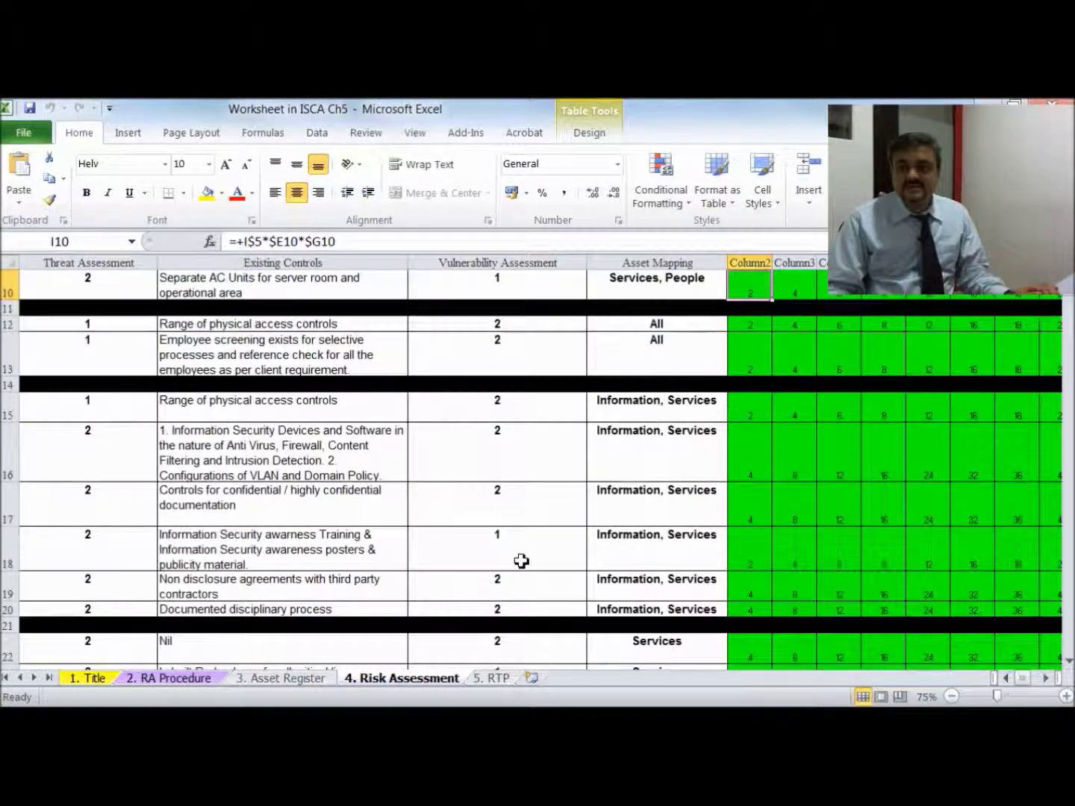
{"action": "key", "text": "Down"}
{"action": "key", "text": "Down"}
{"action": "key", "text": "Down"}
{"action": "key", "text": "Down"}
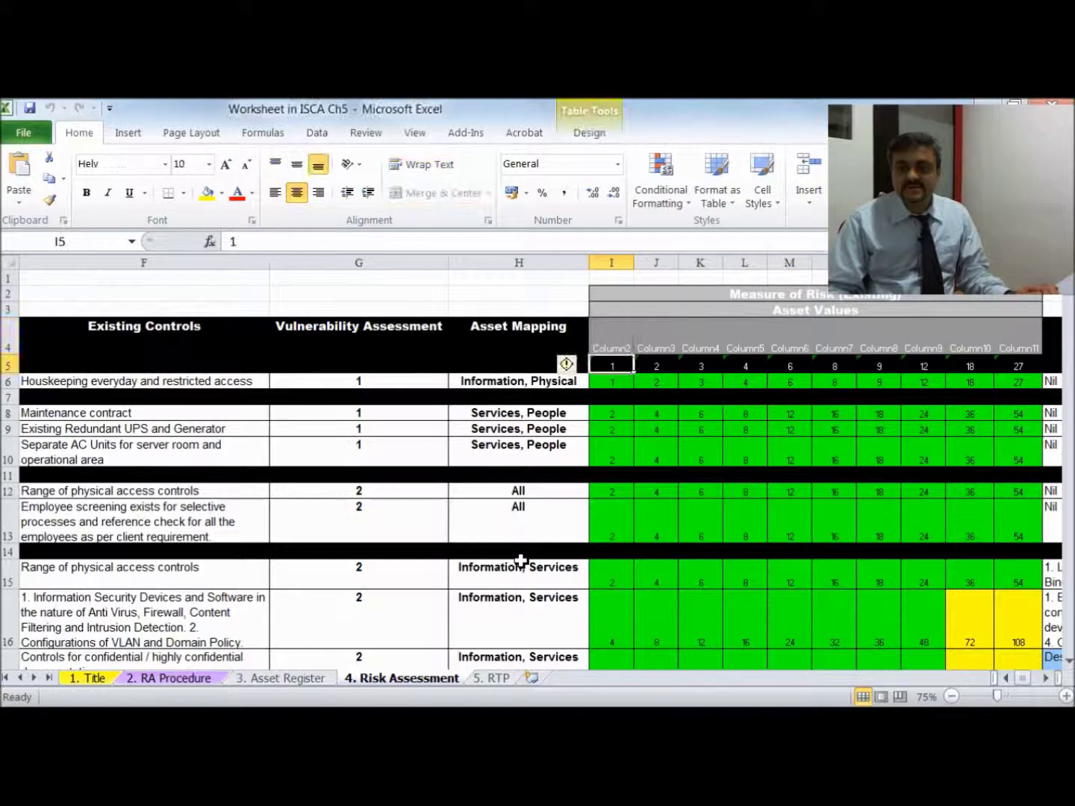
{"action": "key", "text": "Up"}
{"action": "key", "text": "Right"}
{"action": "key", "text": "Right"}
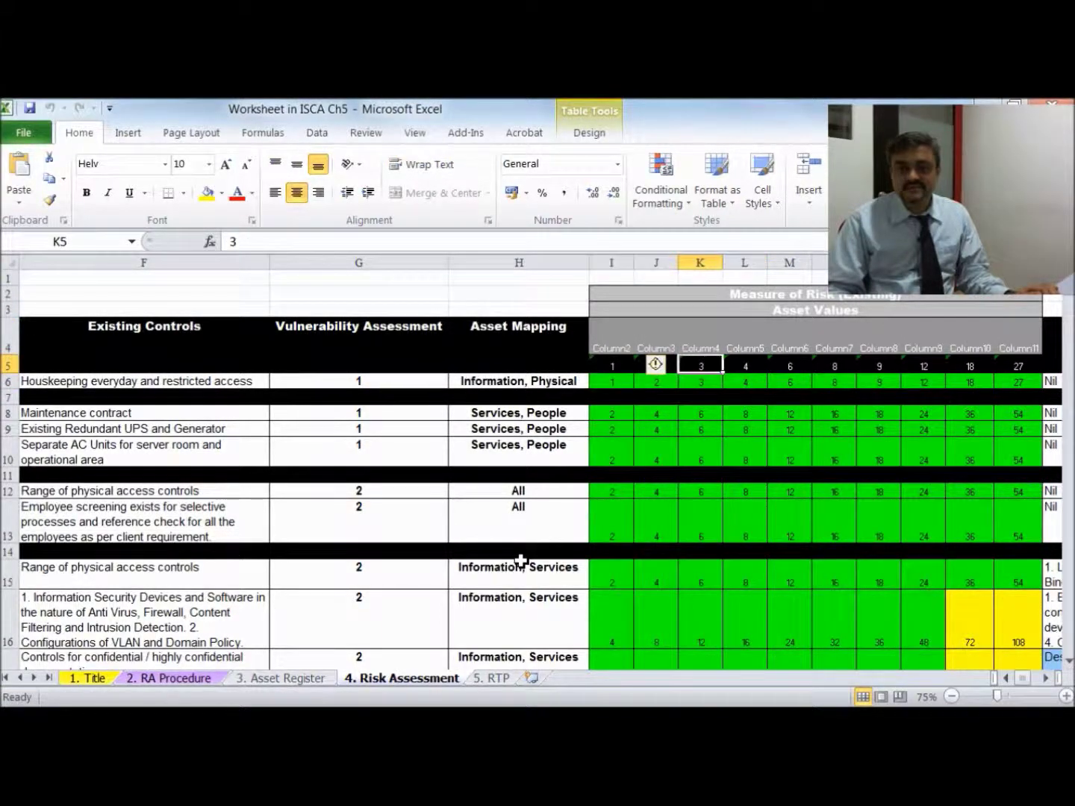
Review the Column3 risk scores from the asset value row down to the communication services failure controls
{"action": "key", "text": "Left"}
{"action": "key", "text": "Down"}
{"action": "key", "text": "Down"}
{"action": "key", "text": "Down"}
{"action": "key", "text": "Down"}
{"action": "key", "text": "Down"}
{"action": "key", "text": "Down"}
{"action": "key", "text": "Down"}
{"action": "key", "text": "Down"}
{"action": "key", "text": "Down"}
{"action": "key", "text": "Down"}
{"action": "key", "text": "Down"}
{"action": "key", "text": "Down"}
{"action": "key", "text": "Down"}
{"action": "key", "text": "Down"}
{"action": "key", "text": "Down"}
{"action": "key", "text": "Down"}
{"action": "key", "text": "Down"}
{"action": "key", "text": "Down"}
{"action": "key", "text": "Down"}
{"action": "key", "text": "Down"}
{"action": "key", "text": "Down"}
{"action": "key", "text": "Down"}
{"action": "key", "text": "Down"}
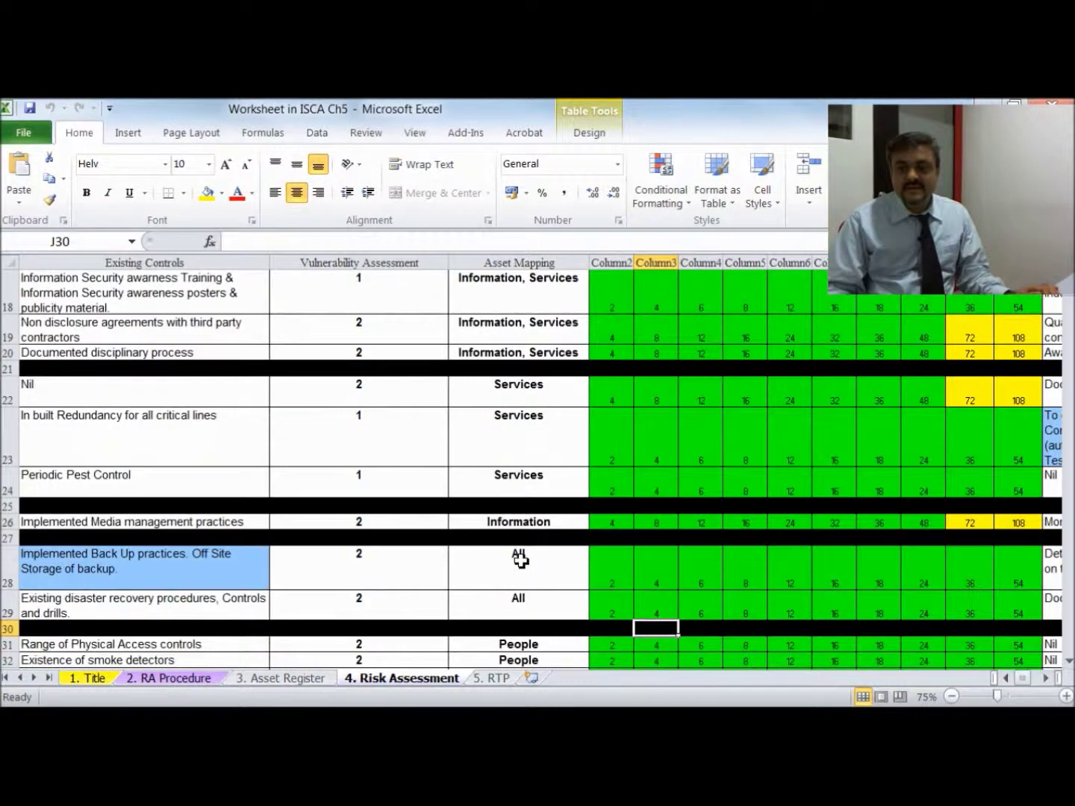
{"action": "key", "text": "Down"}
{"action": "key", "text": "Down"}
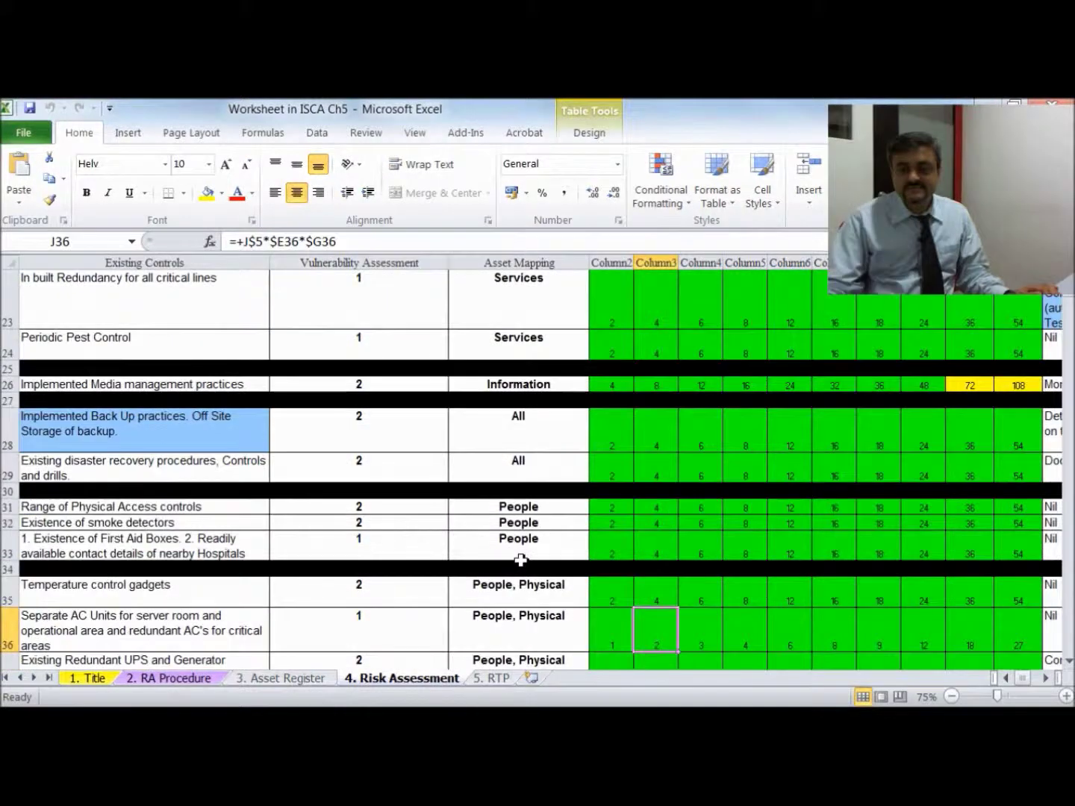
{"action": "key", "text": "Down"}
{"action": "key", "text": "Down"}
{"action": "key", "text": "Down"}
{"action": "key", "text": "Down"}
{"action": "key", "text": "Down"}
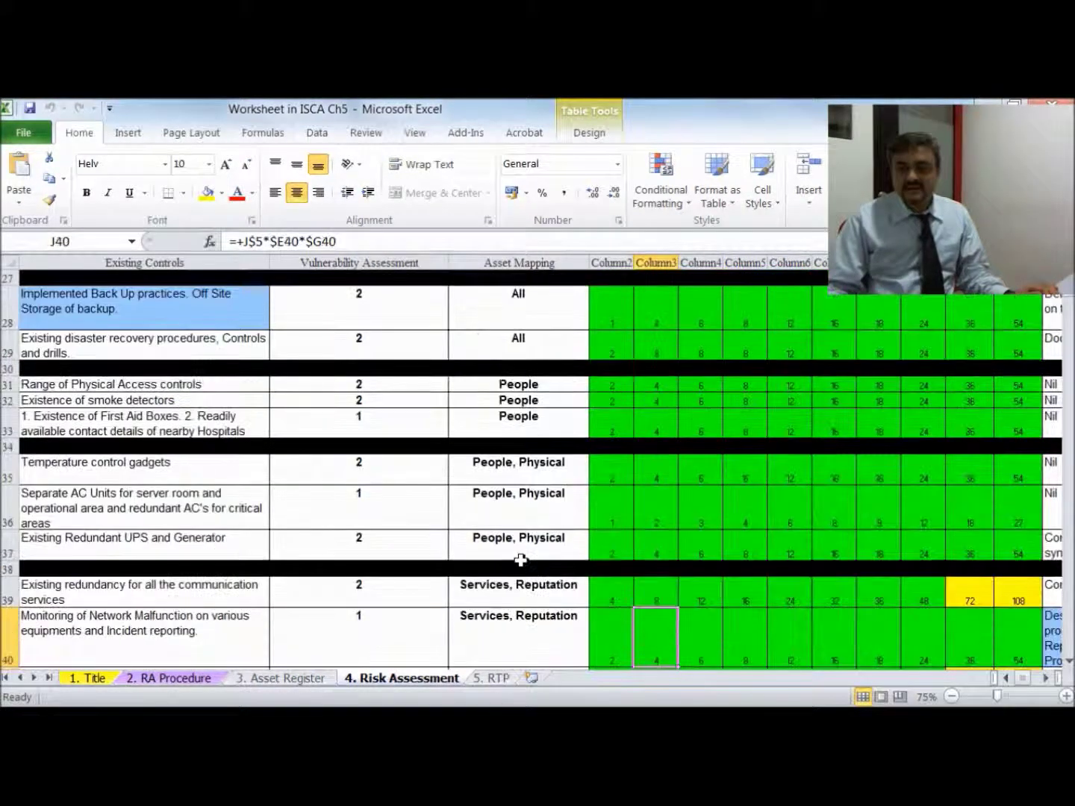
Review the threats and their vulnerabilities from communication services failure down to vulnerability a of threat 15, Unauthorised download / Usage of Software
{"action": "key", "text": "Left"}
{"action": "key", "text": "Left"}
{"action": "key", "text": "Left"}
{"action": "key", "text": "Left"}
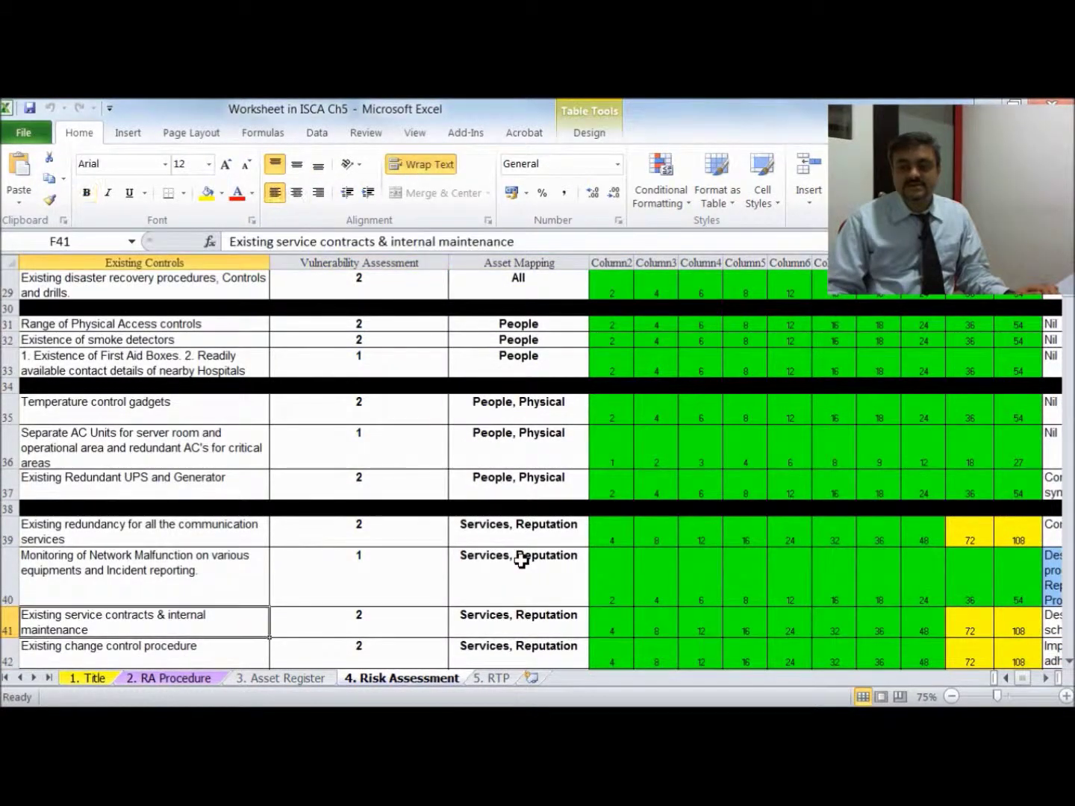
{"action": "key", "text": "Home"}
{"action": "key", "text": "Right"}
{"action": "key", "text": "Right"}
{"action": "key", "text": "Down"}
{"action": "key", "text": "Down"}
{"action": "key", "text": "Down"}
{"action": "key", "text": "Down"}
{"action": "key", "text": "Down"}
{"action": "key", "text": "Down"}
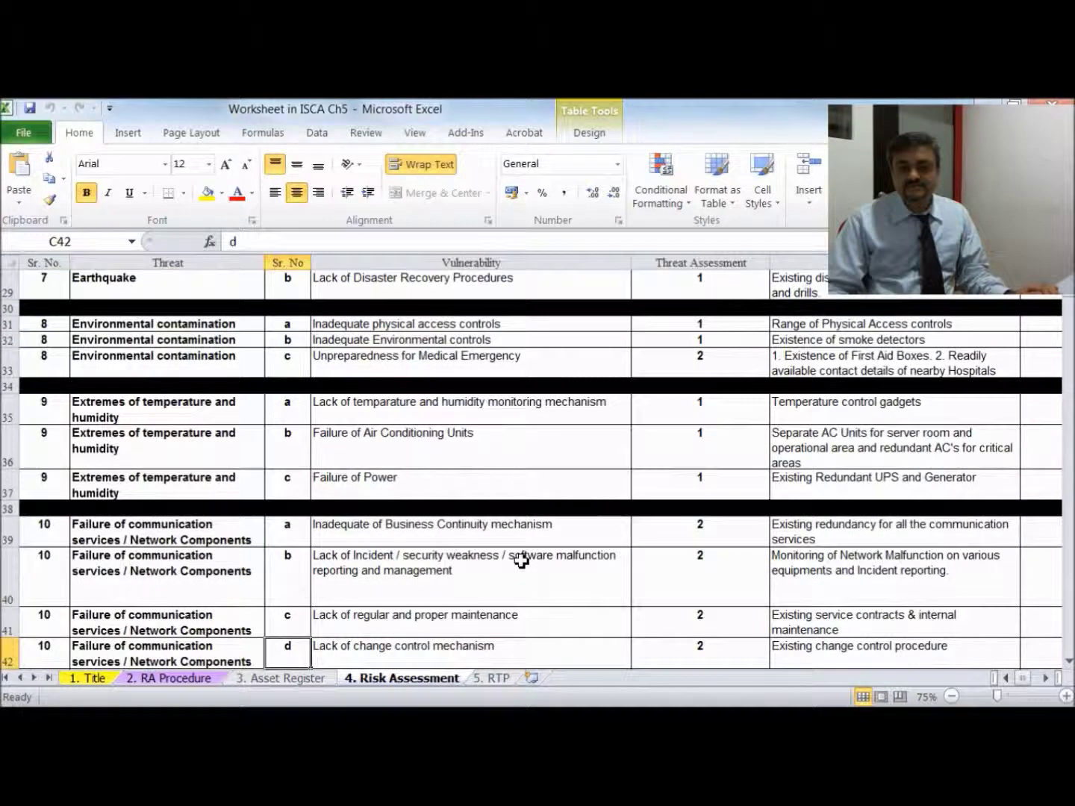
{"action": "key", "text": "Down"}
{"action": "key", "text": "Down"}
{"action": "key", "text": "Down"}
{"action": "key", "text": "Down"}
{"action": "key", "text": "Down"}
{"action": "key", "text": "Down"}
{"action": "key", "text": "Down"}
{"action": "key", "text": "Down"}
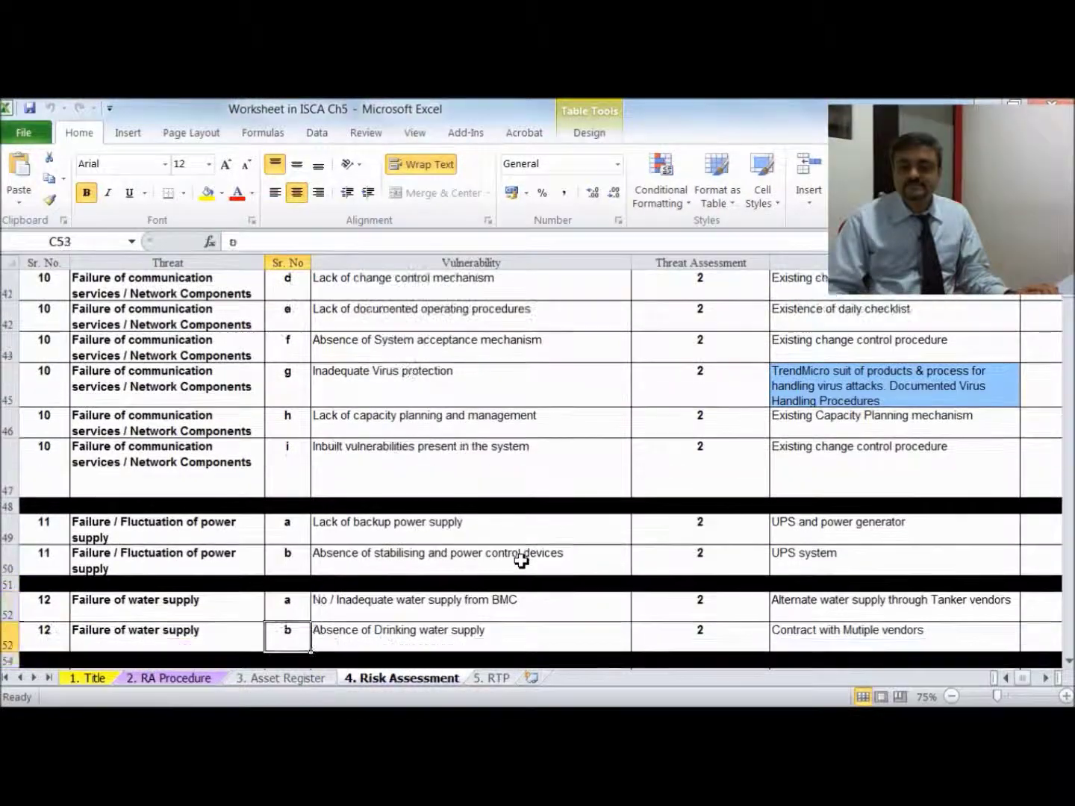
{"action": "key", "text": "Down"}
{"action": "key", "text": "Down"}
{"action": "key", "text": "Down"}
{"action": "key", "text": "Down"}
{"action": "key", "text": "Down"}
{"action": "key", "text": "Down"}
{"action": "key", "text": "Down"}
{"action": "key", "text": "Down"}
{"action": "key", "text": "Down"}
{"action": "key", "text": "Down"}
{"action": "key", "text": "Down"}
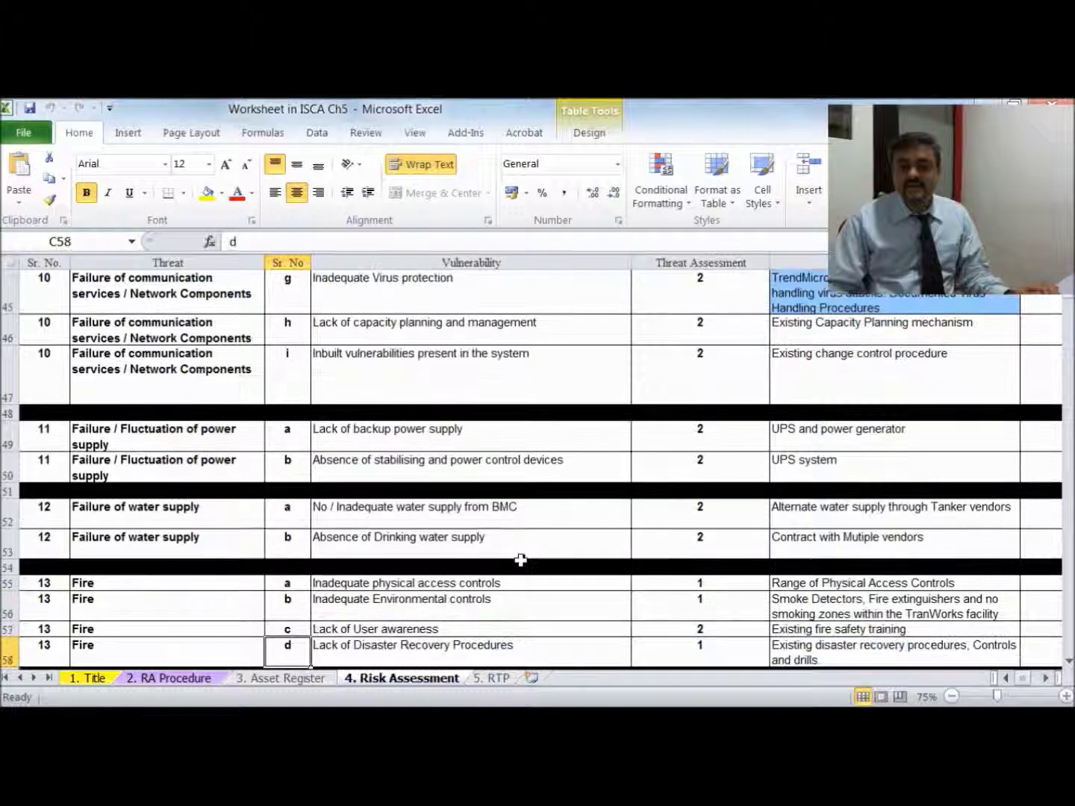
{"action": "key", "text": "Down"}
{"action": "key", "text": "Up"}
{"action": "key", "text": "Up"}
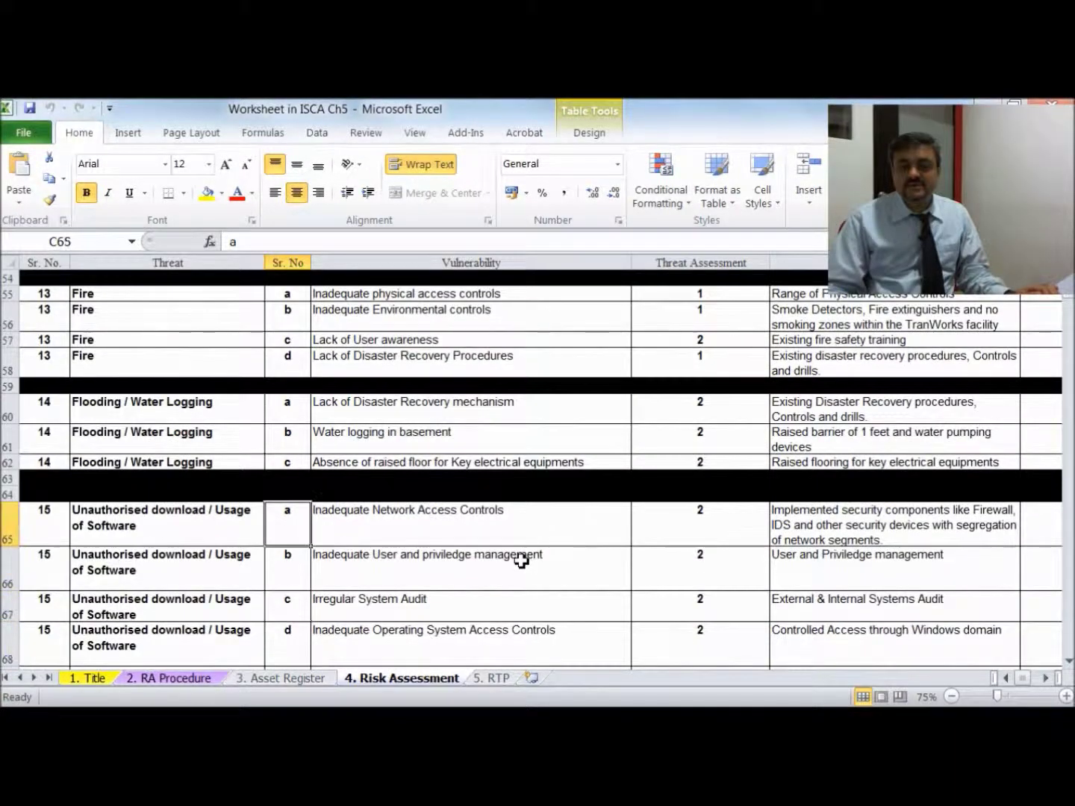
Examine row 65 across its assessments and risk scores, comparing the highlighted scores in Column10 and Column11
{"action": "key", "text": "Right"}
{"action": "key", "text": "Right"}
{"action": "key", "text": "Right"}
{"action": "key", "text": "Right"}
{"action": "key", "text": "Right"}
{"action": "key", "text": "Right"}
{"action": "key", "text": "Right"}
{"action": "key", "text": "Right"}
{"action": "key", "text": "Right"}
{"action": "key", "text": "Right"}
{"action": "key", "text": "Right"}
{"action": "key", "text": "Right"}
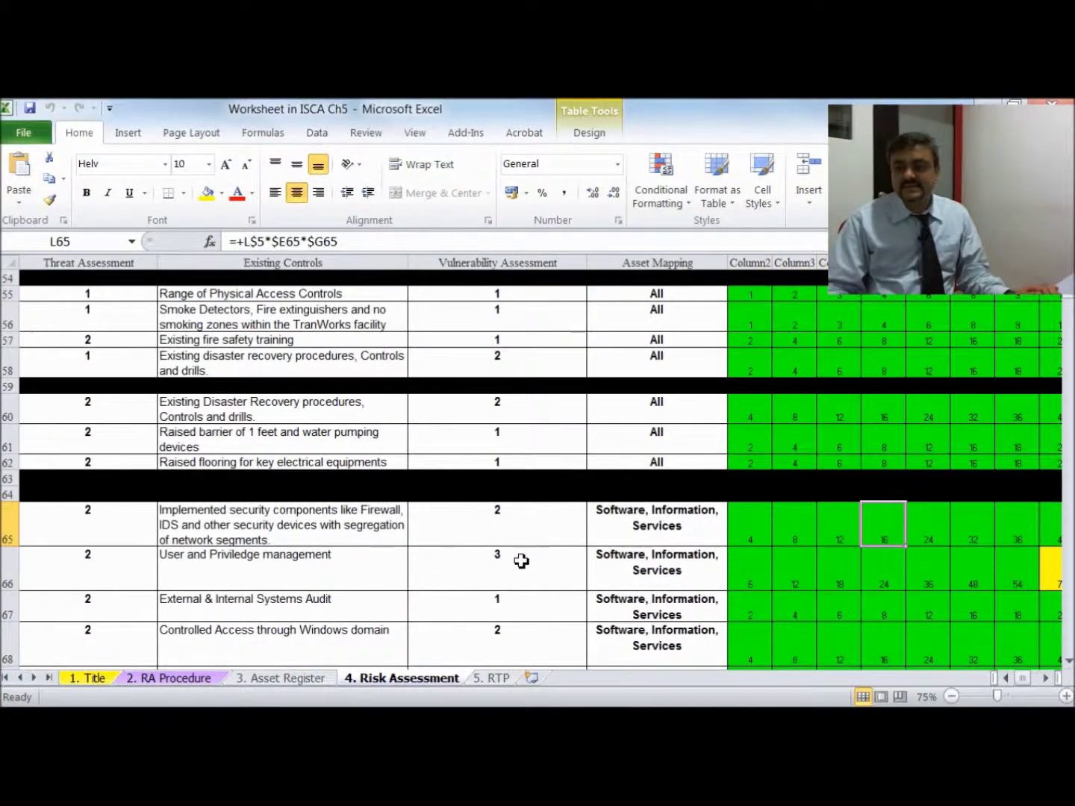
{"action": "key", "text": "Right"}
{"action": "key", "text": "Right"}
{"action": "key", "text": "Right"}
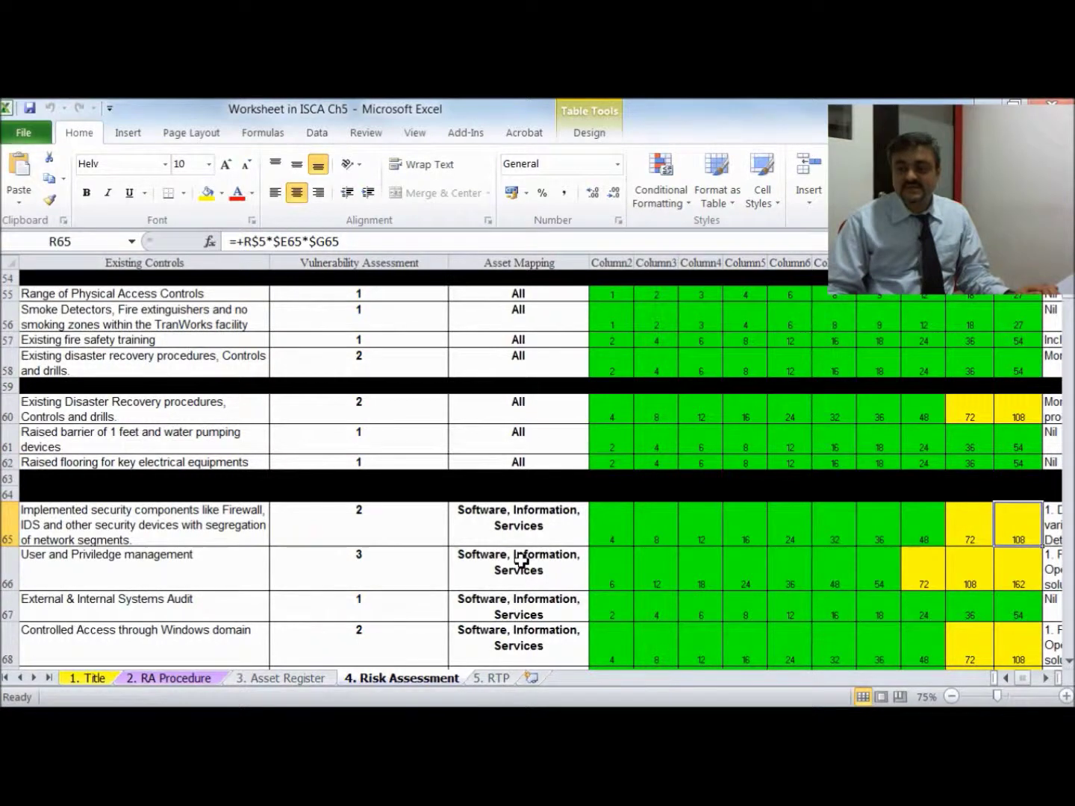
{"action": "key", "text": "Left"}
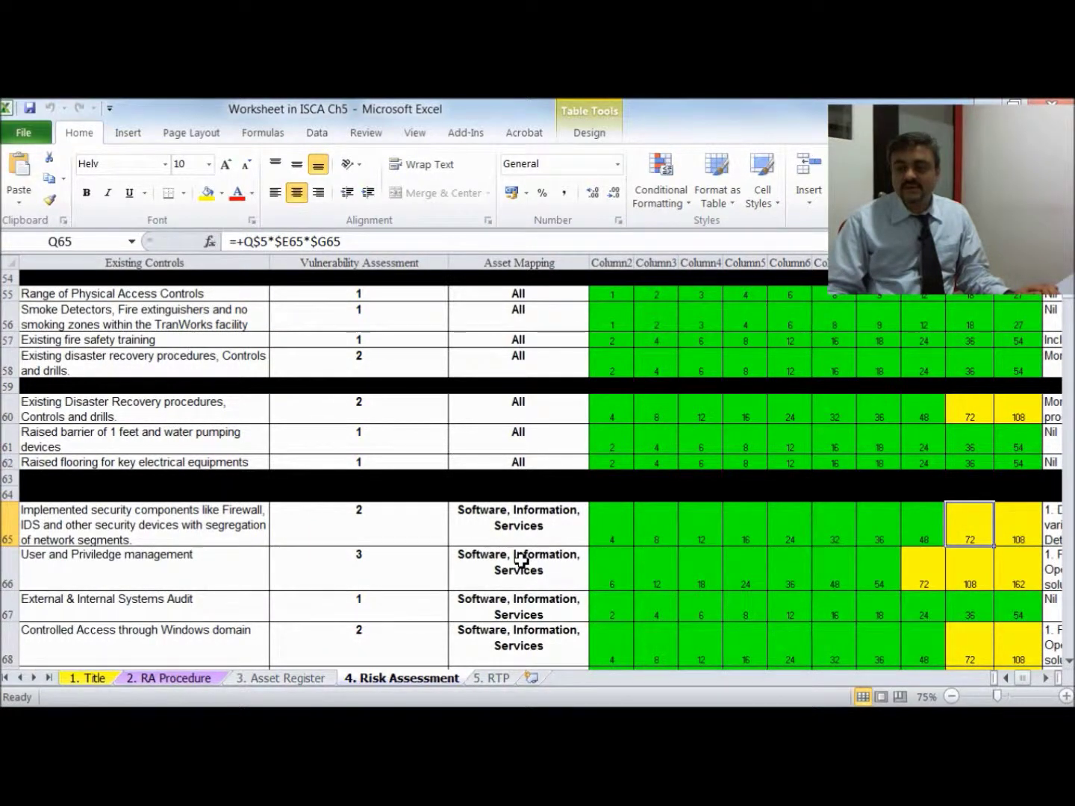
{"action": "key", "text": "Right"}
{"action": "key", "text": "Left"}
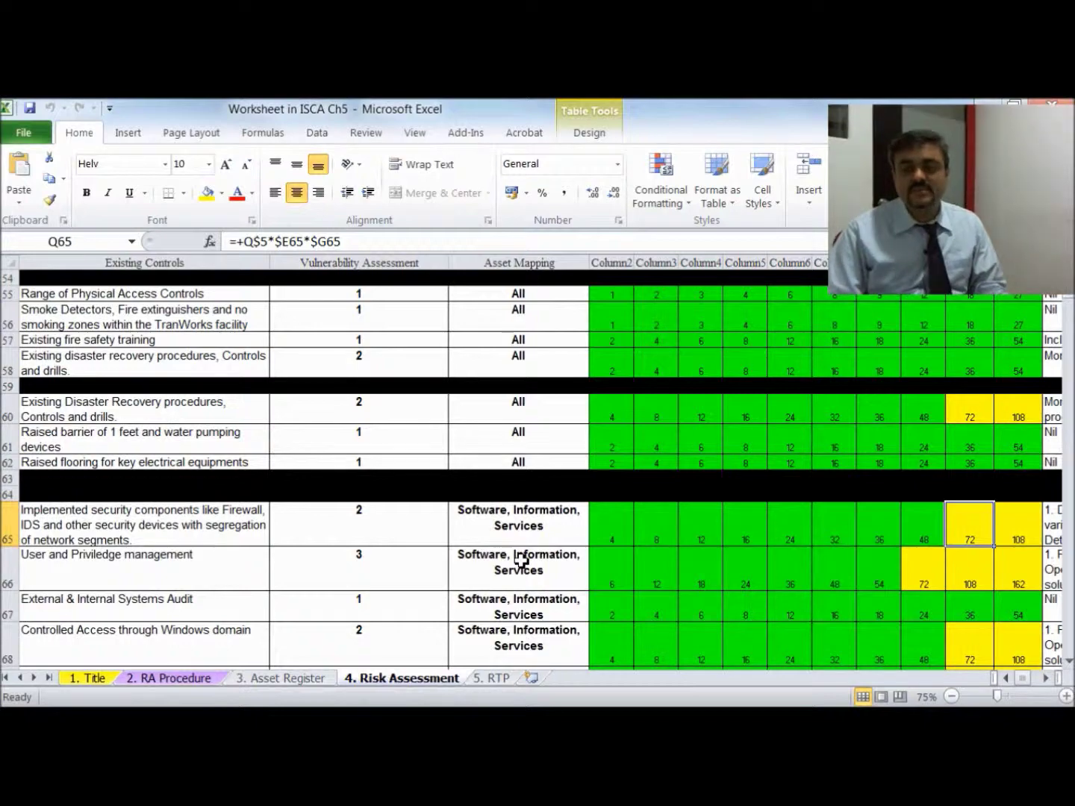
Read and compare the proposed controls for Inadequate Network Access Controls and Inadequate User and priviledge management in rows 65 and 66
{"action": "key", "text": "Right"}
{"action": "key", "text": "Right"}
{"action": "key", "text": "Down"}
{"action": "key", "text": "Up"}
{"action": "key", "text": "Down"}
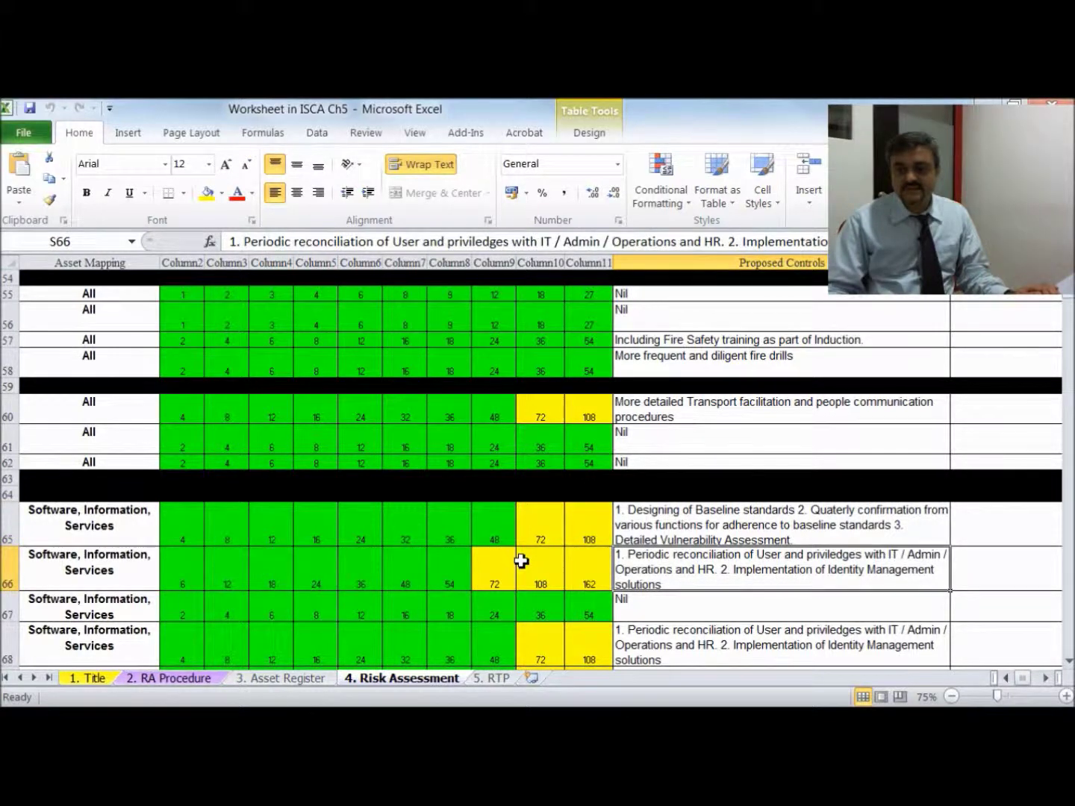
{"action": "key", "text": "Up"}
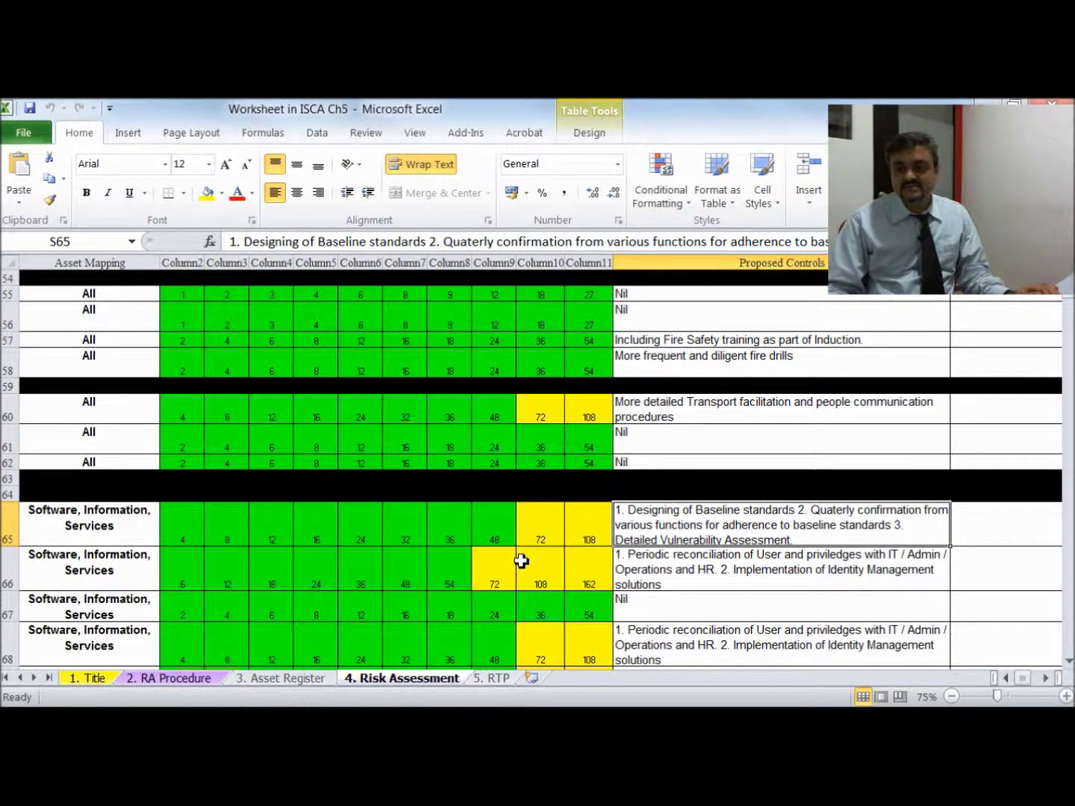
{"action": "key", "text": "Down"}
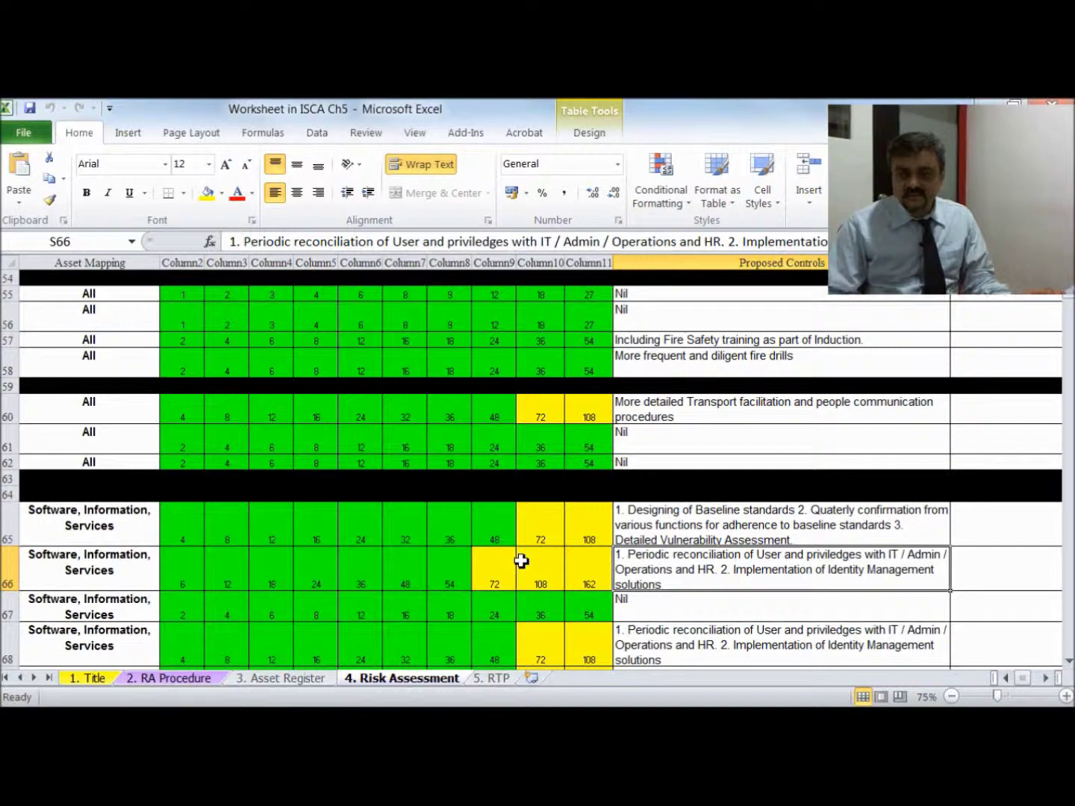
Check the Vulnerability Assessment Post Implementation rating for row 66, next to its proposed controls
{"action": "key", "text": "Left"}
{"action": "key", "text": "Right"}
{"action": "key", "text": "Right"}
{"action": "key", "text": "Right"}
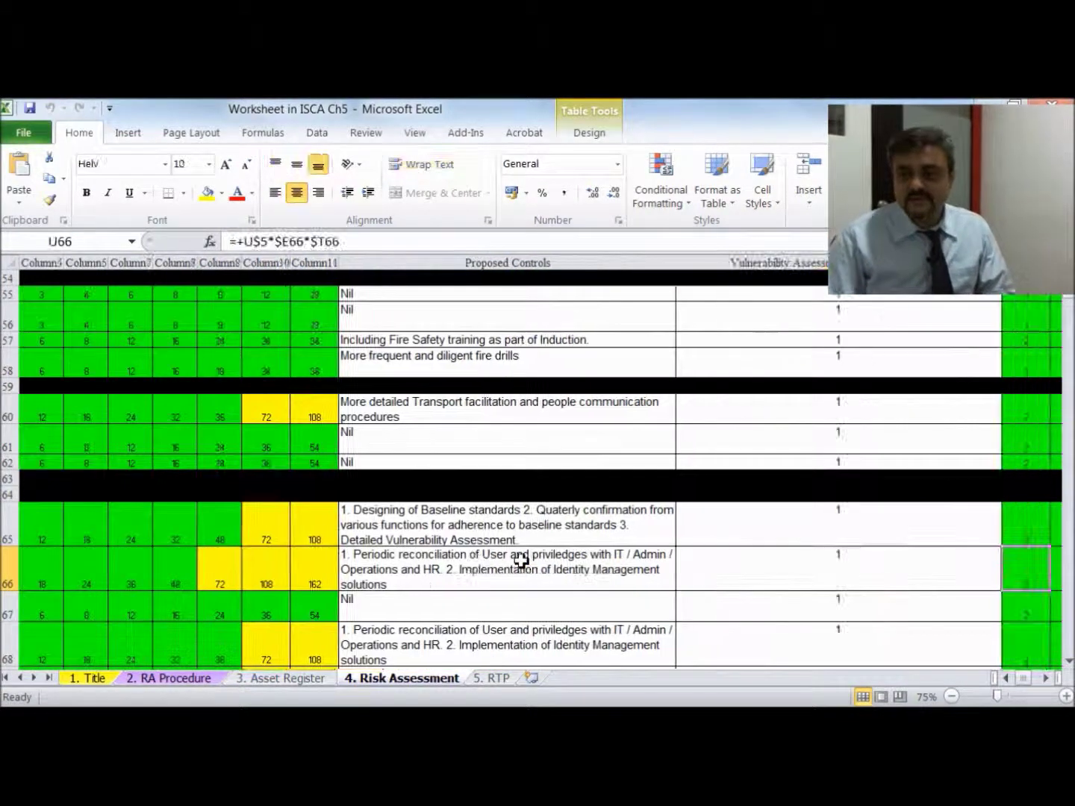
{"action": "key", "text": "Left"}
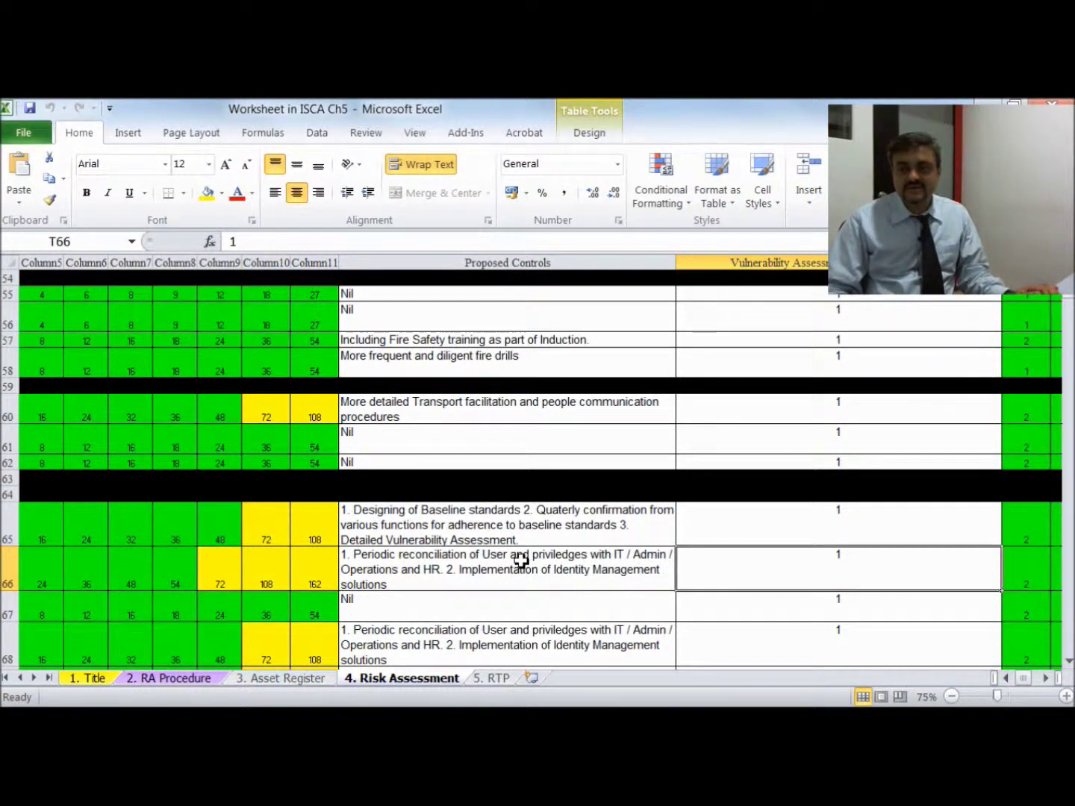
Examine row 66's post-implementation risk scores from Column12 through the last score column, AD
{"action": "key", "text": "Right"}
{"action": "key", "text": "Right"}
{"action": "key", "text": "Right"}
{"action": "key", "text": "Right"}
{"action": "key", "text": "Right"}
{"action": "key", "text": "Right"}
{"action": "key", "text": "Right"}
{"action": "key", "text": "Right"}
{"action": "key", "text": "Right"}
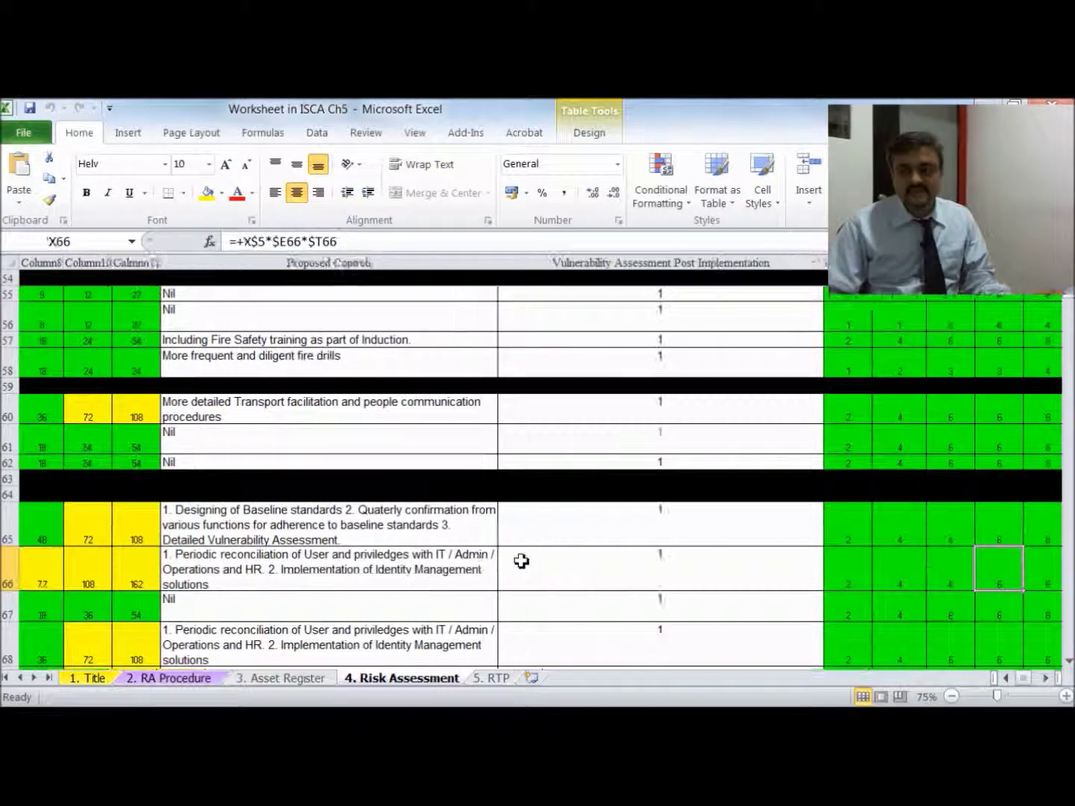
{"action": "key", "text": "Right"}
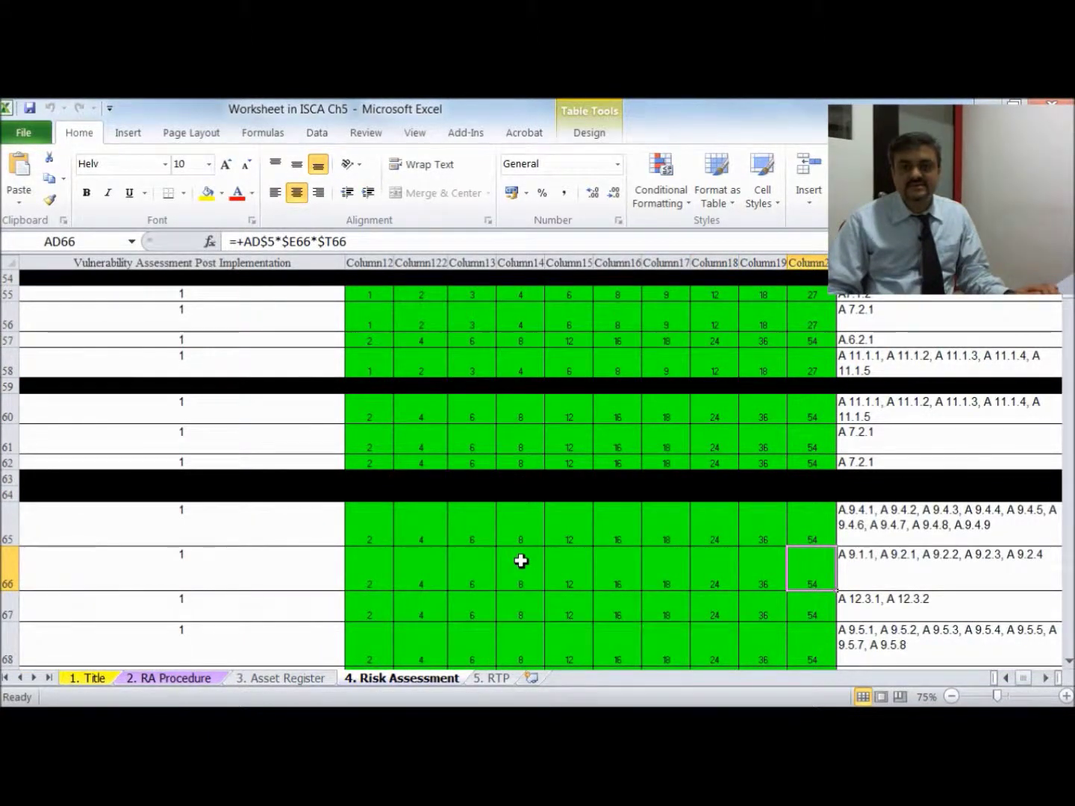
Review row 66's control references, responsible function and the entry in column AI
{"action": "key", "text": "Right"}
{"action": "key", "text": "Right"}
{"action": "key", "text": "Right"}
{"action": "key", "text": "Right"}
{"action": "key", "text": "Right"}
{"action": "key", "text": "Right"}
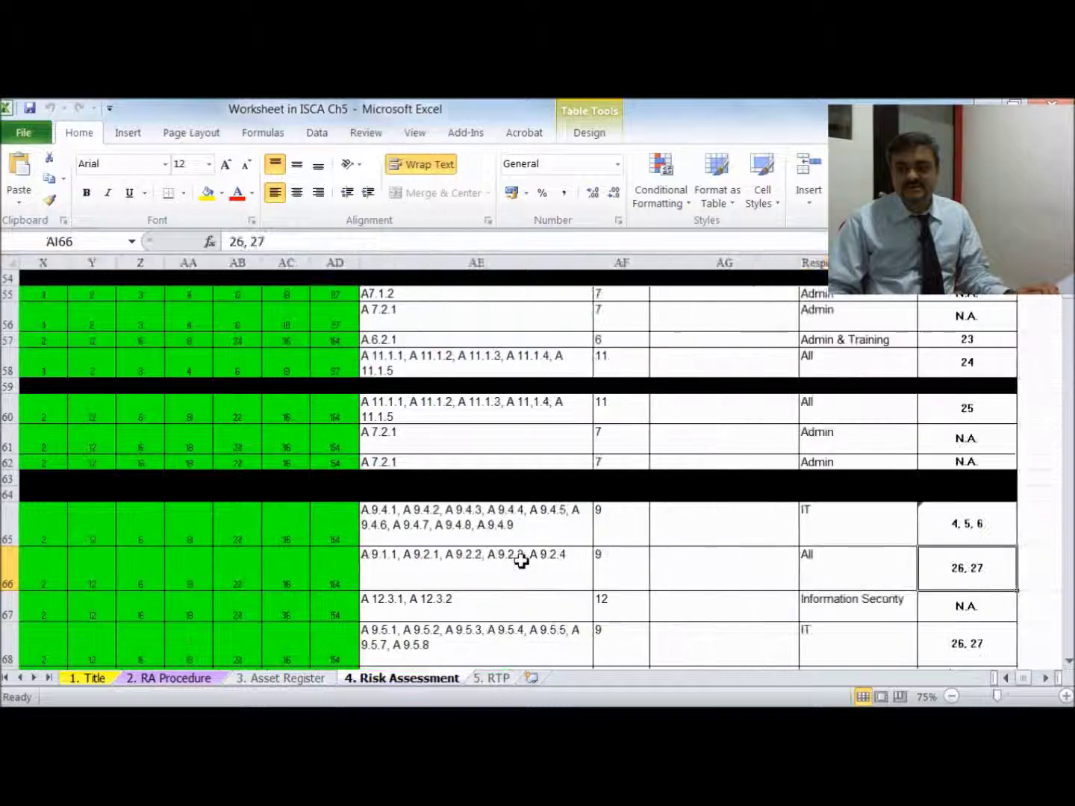
Go back across row 66 to its Asset Mapping cell, and switch to the ISCA Ch5 presentation in PowerPoint
{"action": "key", "text": "Left"}
{"action": "key", "text": "Left"}
{"action": "key", "text": "Left"}
{"action": "key", "text": "Left"}
{"action": "key", "text": "Left"}
{"action": "key", "text": "Left"}
{"action": "key", "text": "Left"}
{"action": "key", "text": "Left"}
{"action": "key", "text": "Left"}
{"action": "key", "text": "Left"}
{"action": "key", "text": "Left"}
{"action": "key", "text": "Left"}
{"action": "key", "text": "Left"}
{"action": "key", "text": "Left"}
{"action": "key", "text": "Left"}
{"action": "key", "text": "Left"}
{"action": "key", "text": "Left"}
{"action": "key", "text": "Left"}
{"action": "key", "text": "Left"}
{"action": "key", "text": "Left"}
{"action": "key", "text": "Left"}
{"action": "key", "text": "Left"}
{"action": "key", "text": "Left"}
{"action": "key", "text": "Left"}
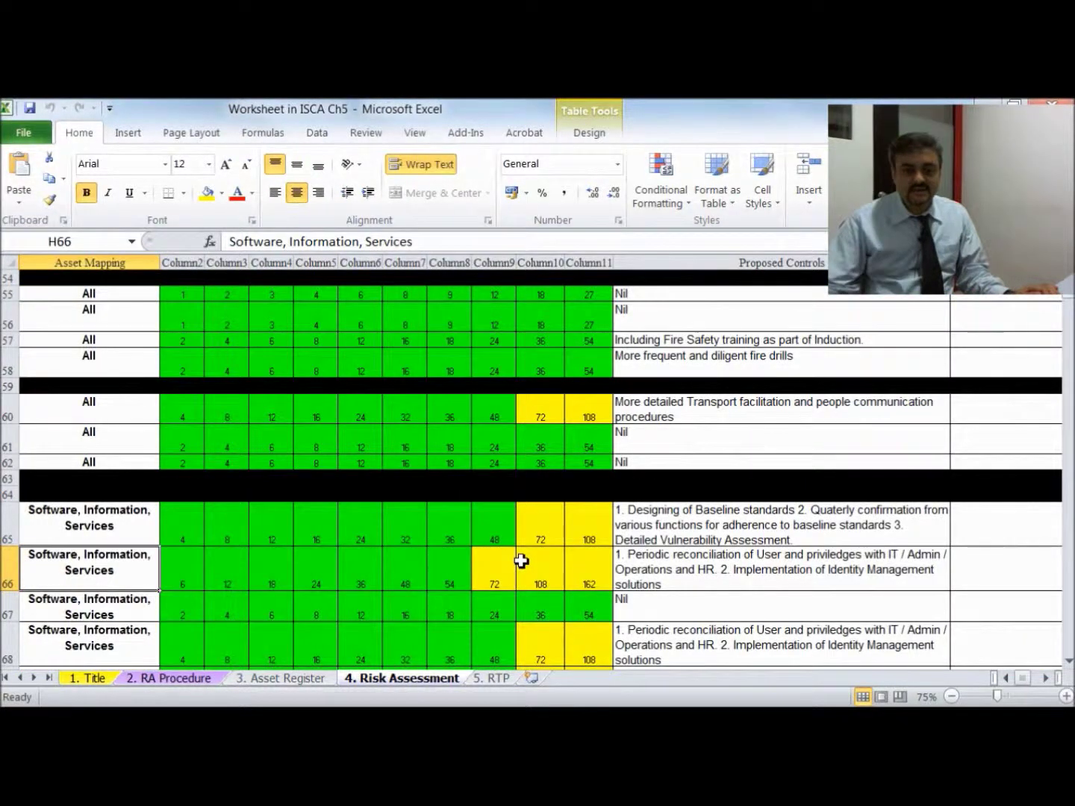
{"action": "key", "text": "alt+Tab"}
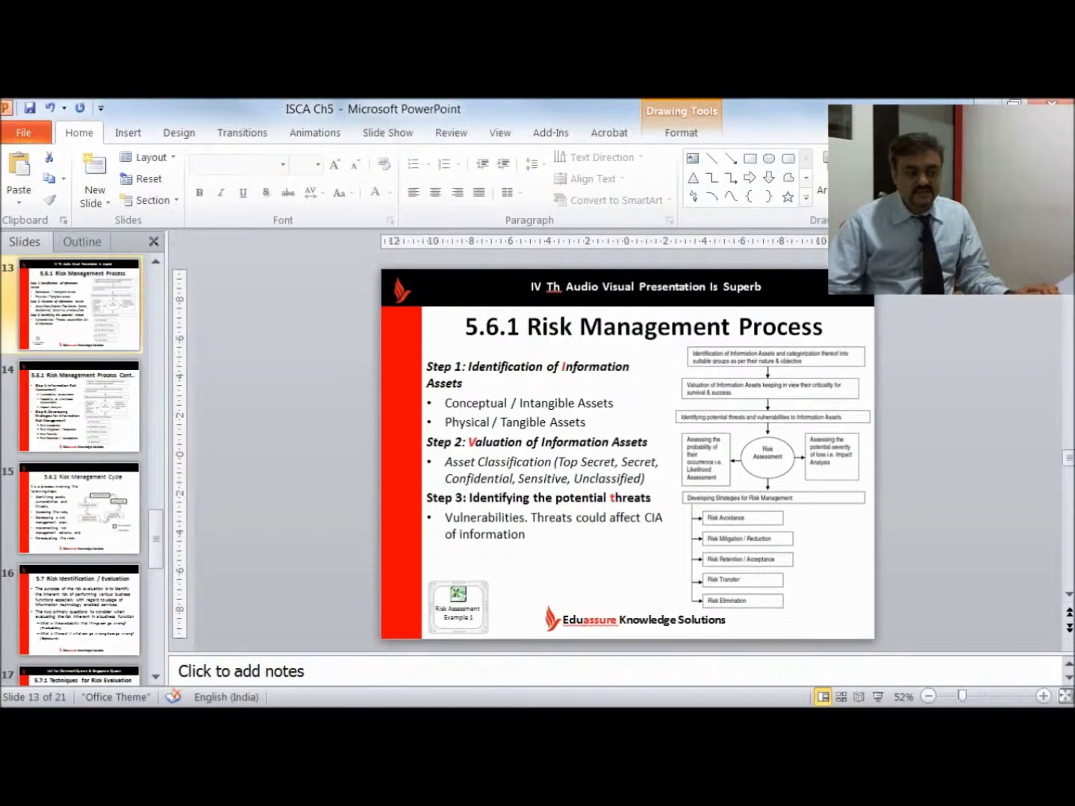